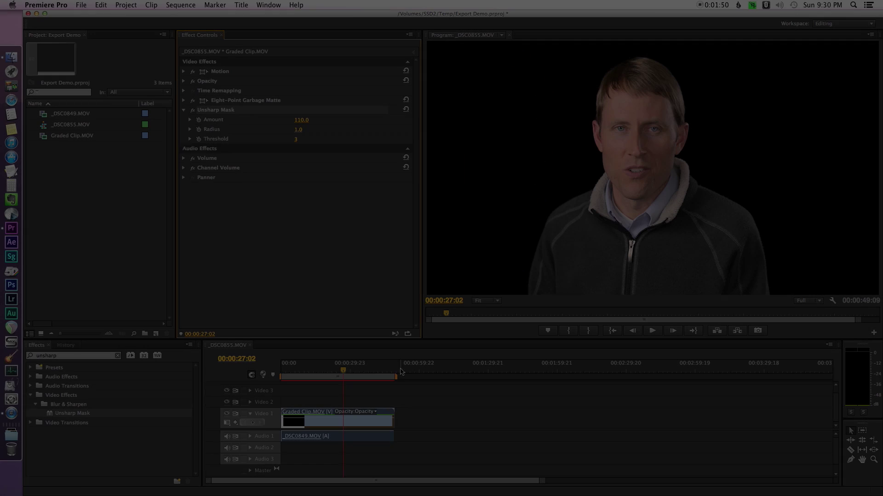
# Stretch the sequence work area to run from 00:00:00:00 to 00:00:49:09.
pyautogui.click(328, 381)
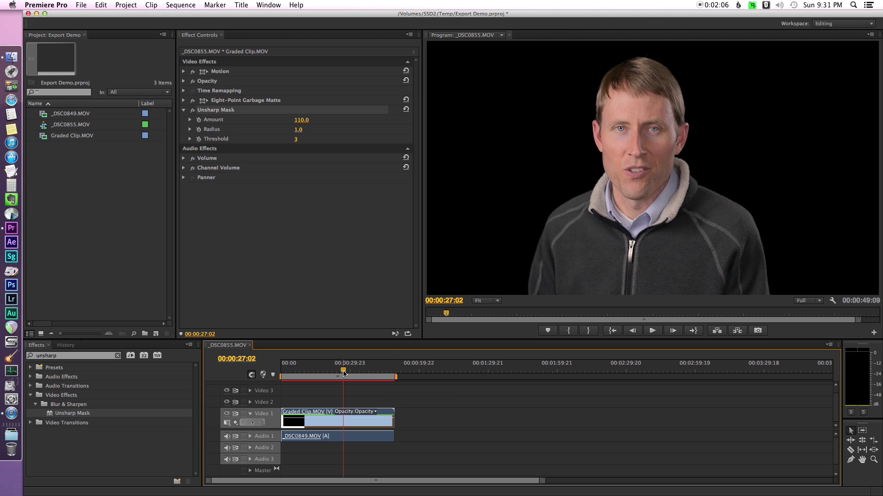
pyautogui.moveTo(343, 373); pyautogui.dragTo(344, 373)
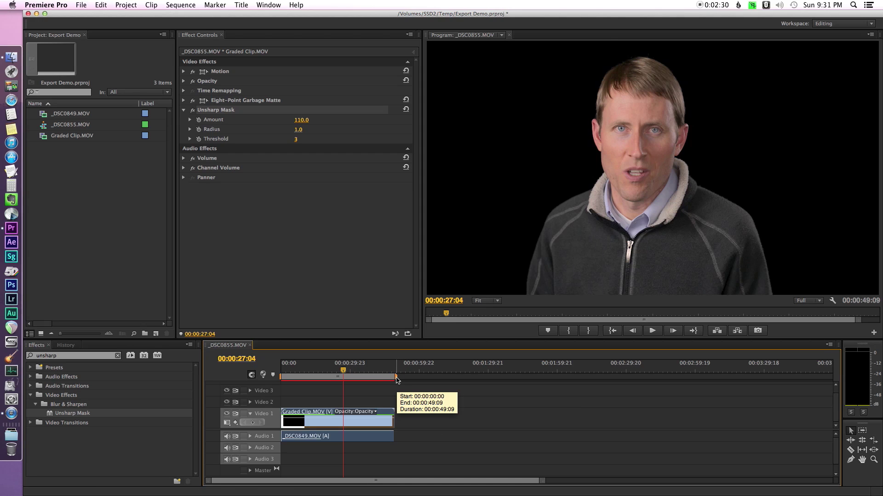
pyautogui.moveTo(397, 380)
pyautogui.mouseDown()
pyautogui.moveTo(524, 390)
pyautogui.moveTo(297, 376)
pyautogui.moveTo(413, 378)
pyautogui.moveTo(396, 378)
pyautogui.mouseUp()
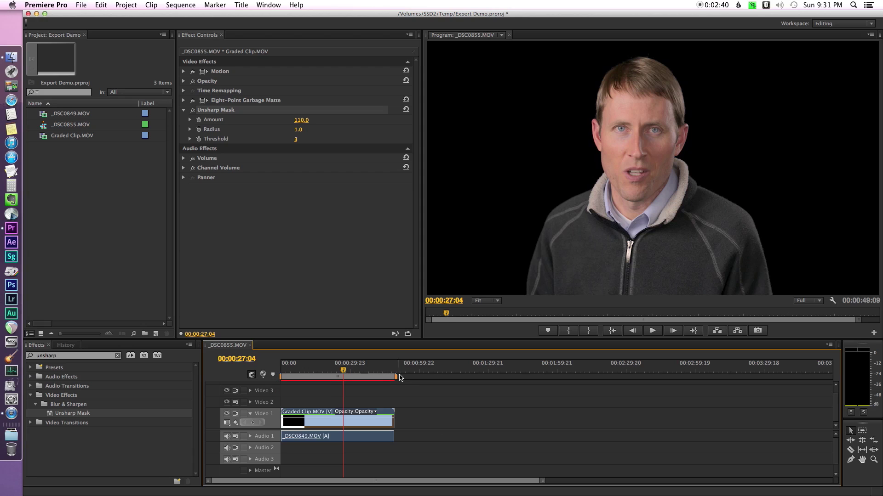
pyautogui.moveTo(397, 379)
# Bring up the sequence's Export Media settings with the source range set to Custom.
pyautogui.click(77, 6)
pyautogui.moveTo(157, 214)
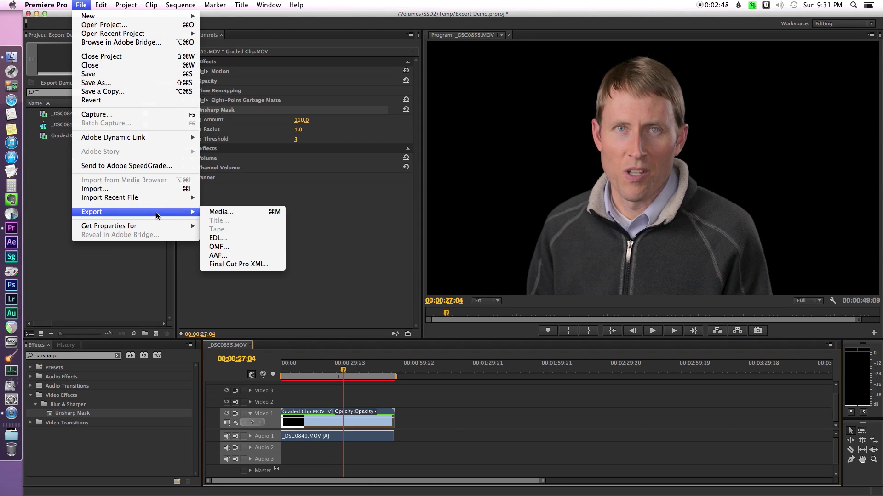
pyautogui.click(222, 212)
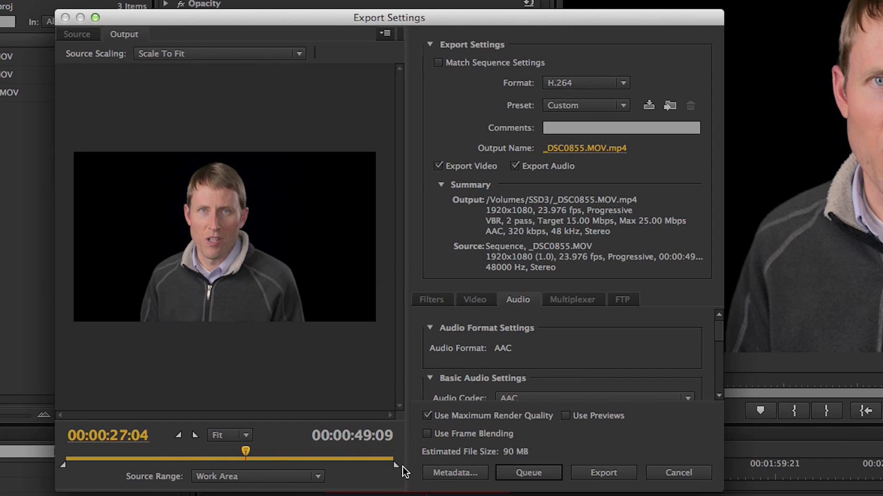
pyautogui.moveTo(394, 467)
pyautogui.mouseDown()
pyautogui.moveTo(291, 467)
pyautogui.moveTo(400, 465)
pyautogui.mouseUp()
# Keep H.264 format and apply the YouTube HD 1080p 23.976 preset (8 Mbps, about 49 MB).
pyautogui.click(624, 85)
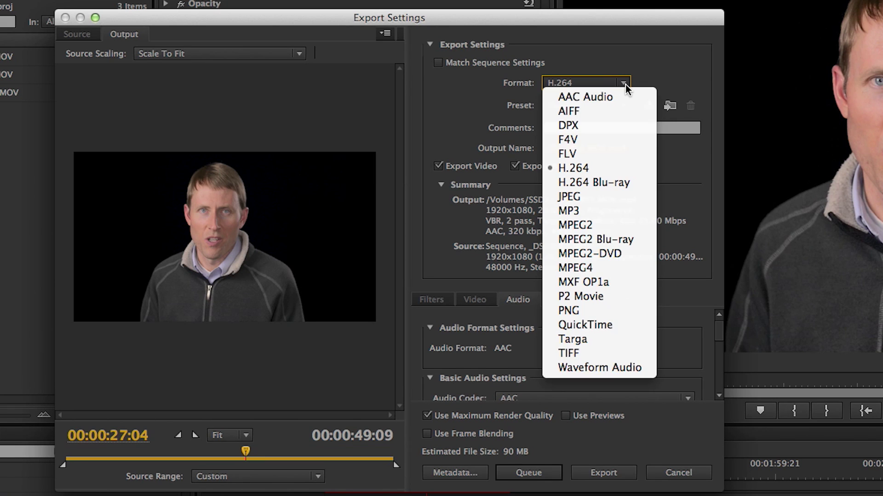
pyautogui.click(588, 172)
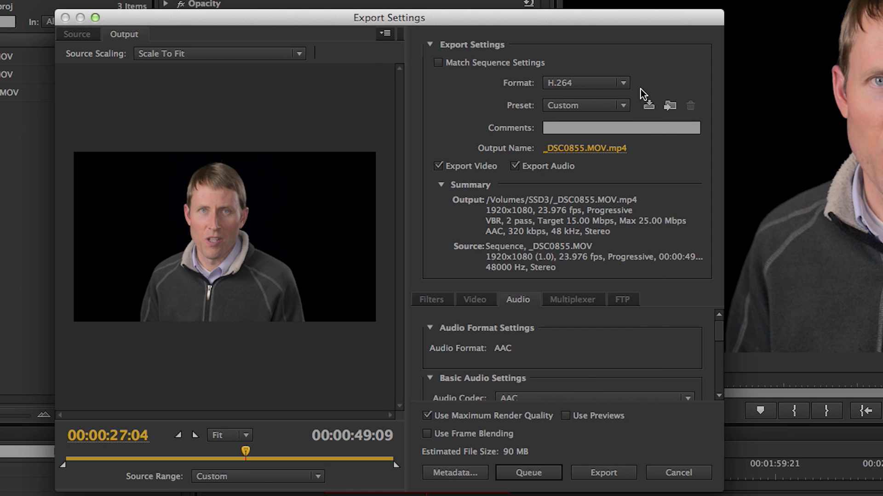
pyautogui.click(625, 105)
pyautogui.scroll(-10, 646, 281)
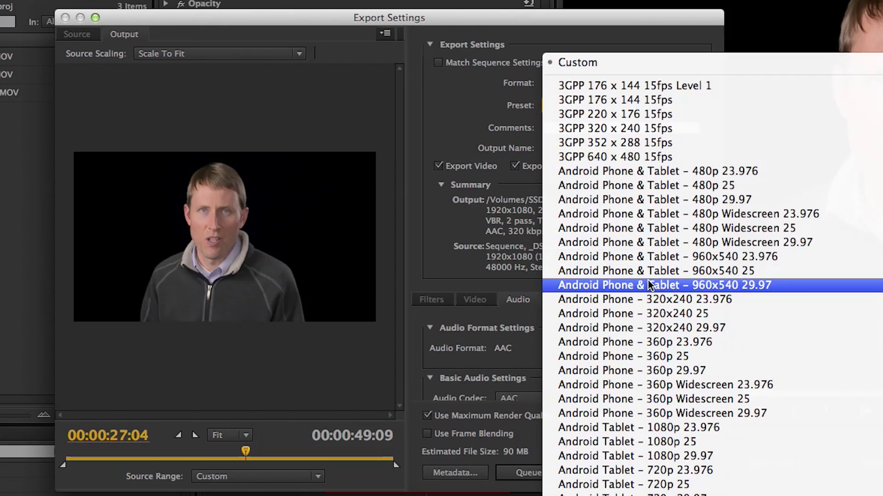
pyautogui.scroll(-8, 640, 275)
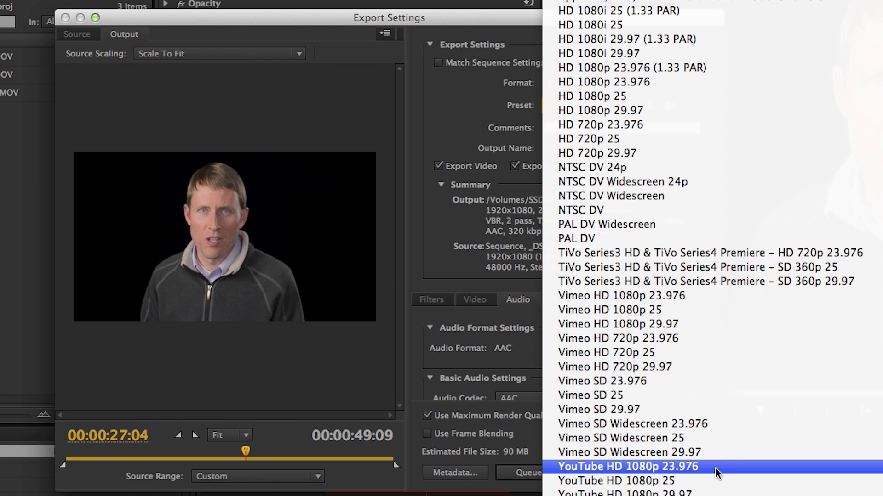
pyautogui.click(715, 468)
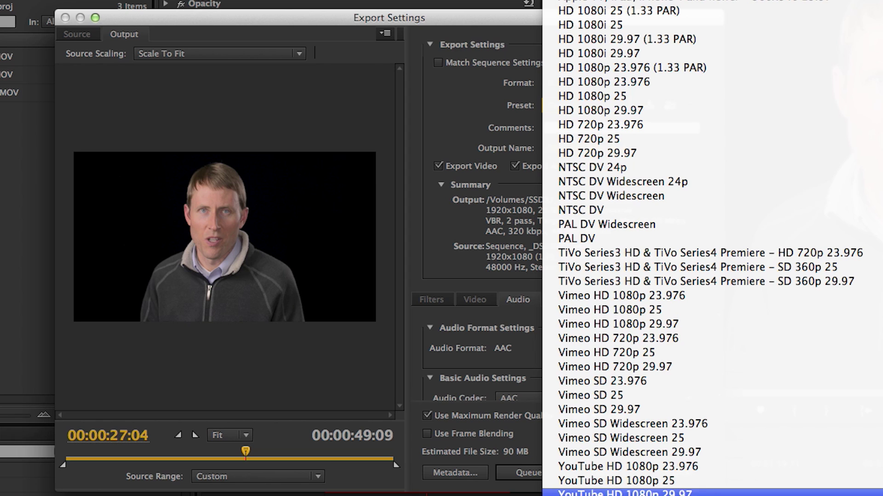
pyautogui.click(709, 468)
pyautogui.click(708, 467)
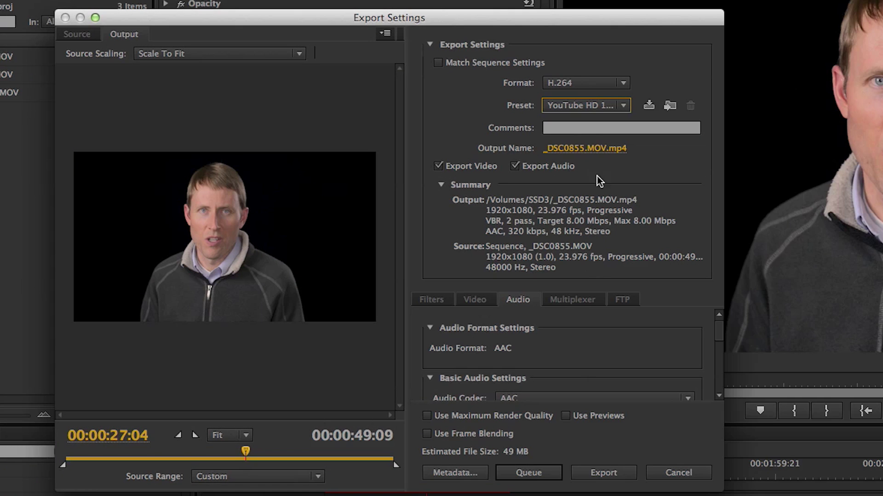
# Name the export output 'final film.mp4', saved to the SSD3 volume.
pyautogui.click(583, 149)
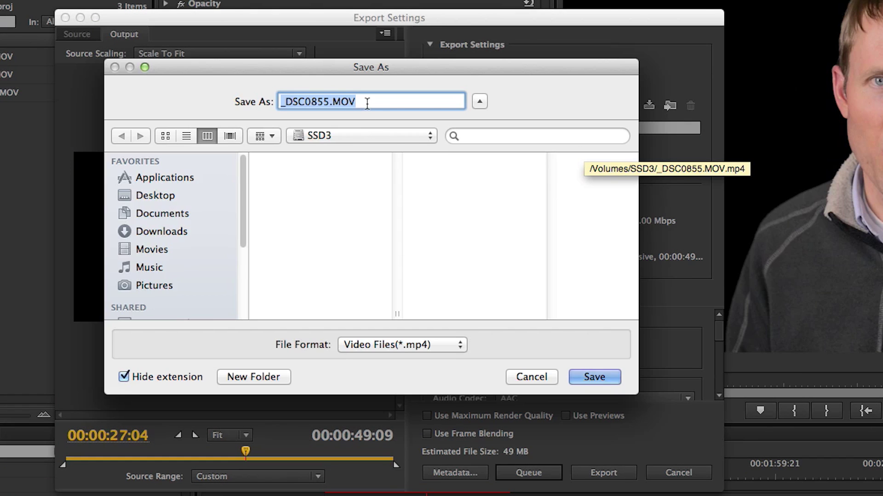
pyautogui.write('final film')
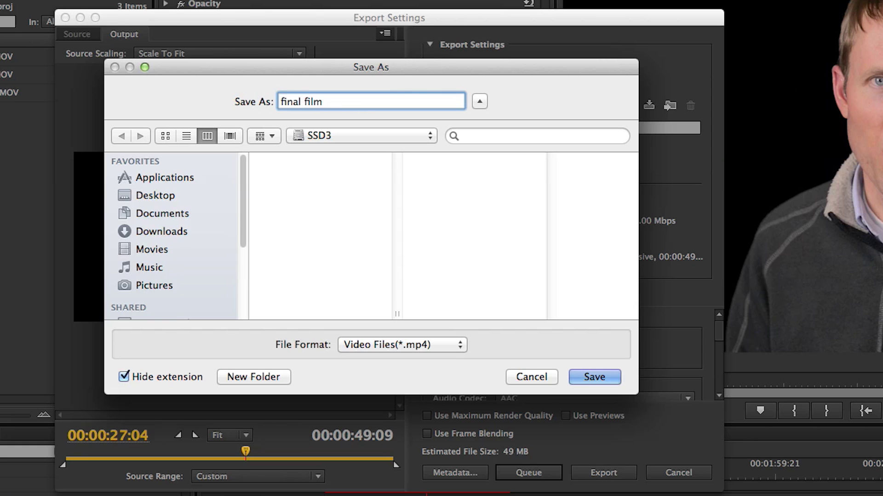
pyautogui.press('Return')
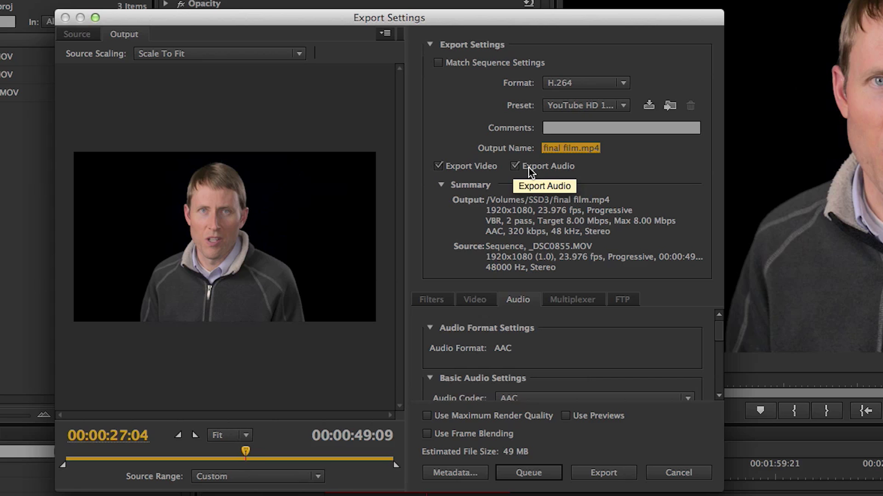
# Scroll the Video tab to Bitrate Settings, showing VBR 2 pass at 8 Mbps target and maximum.
pyautogui.click(474, 301)
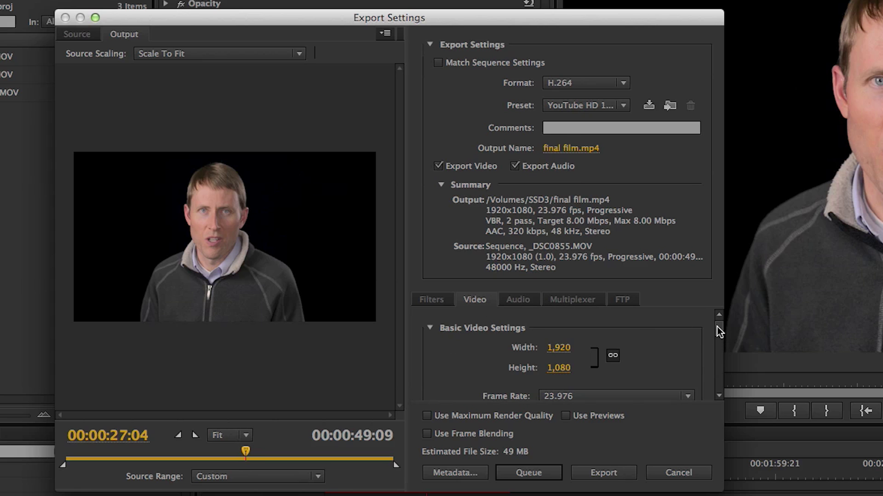
pyautogui.moveTo(719, 327); pyautogui.dragTo(719, 333)
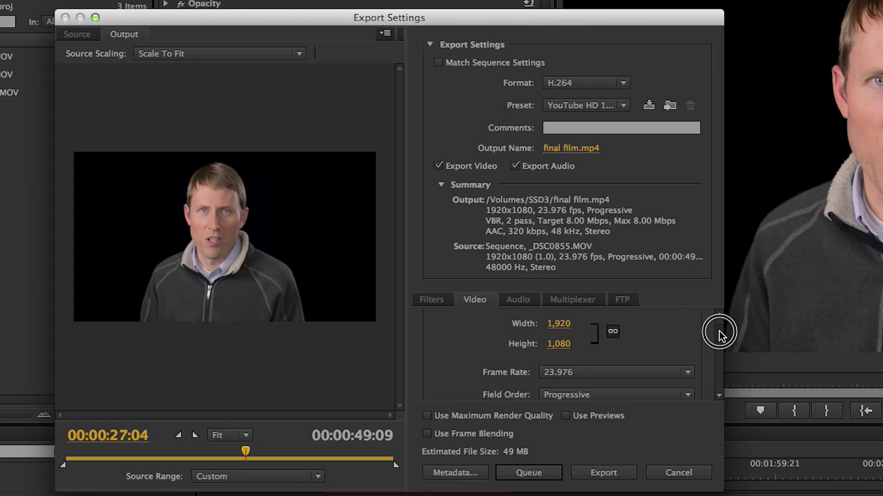
pyautogui.scroll(-1, 719, 334)
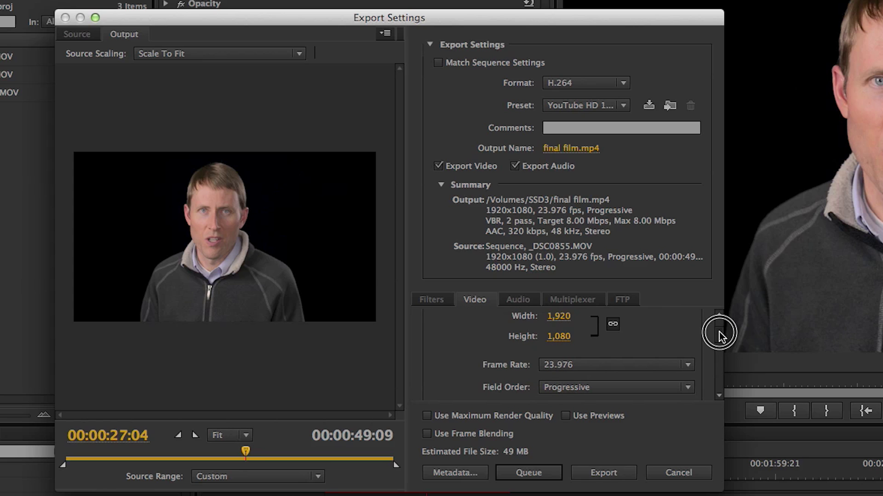
pyautogui.scroll(-4, 719, 335)
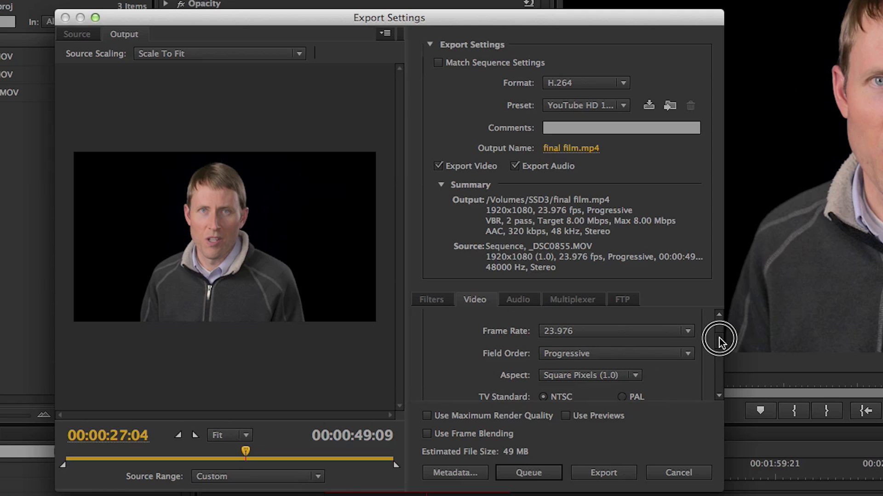
pyautogui.scroll(-7, 719, 344)
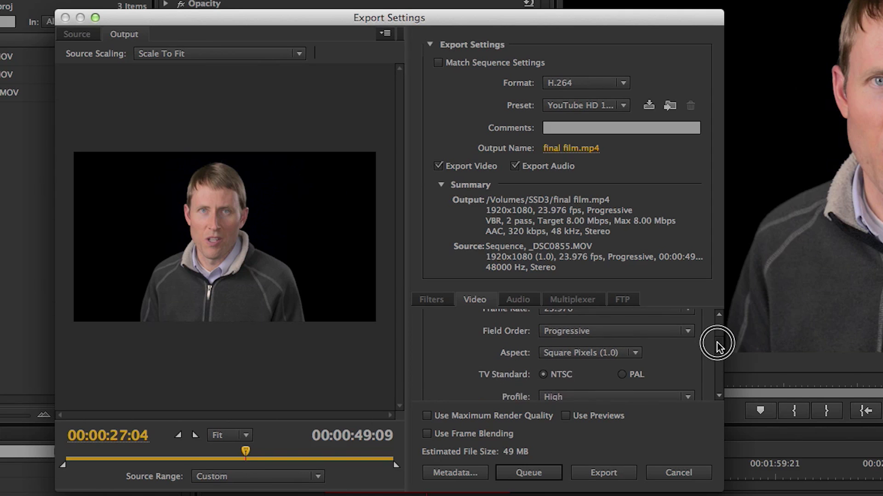
pyautogui.scroll(-6, 718, 351)
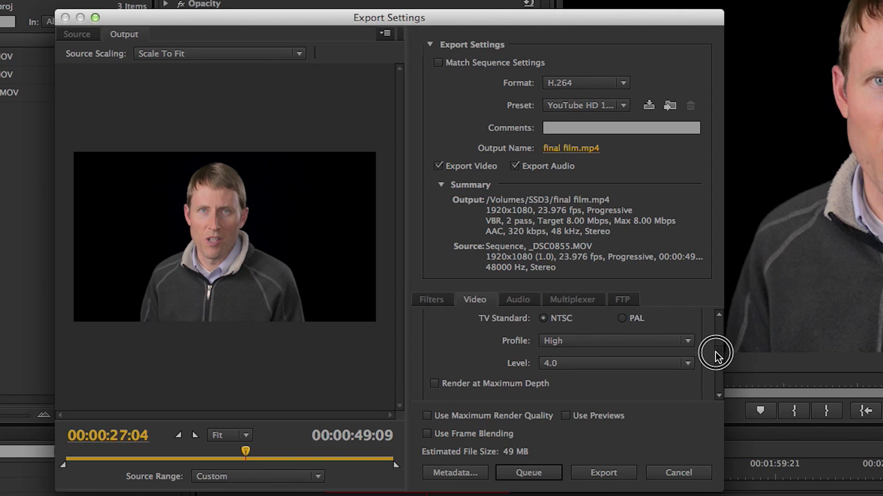
pyautogui.moveTo(714, 357); pyautogui.dragTo(714, 375)
pyautogui.scroll(2, 714, 374)
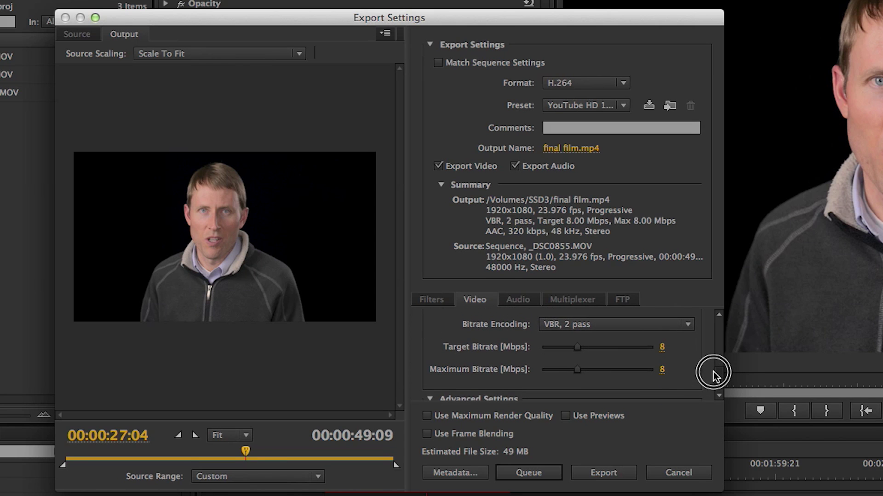
pyautogui.scroll(-1, 709, 372)
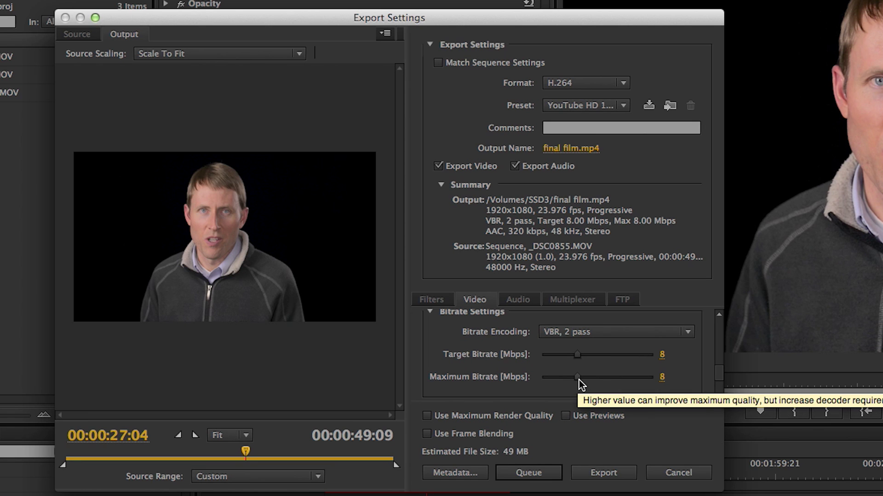
# Raise the maximum bitrate to 25 Mbps and enter a 15 Mbps target bitrate.
pyautogui.moveTo(578, 380); pyautogui.dragTo(689, 383)
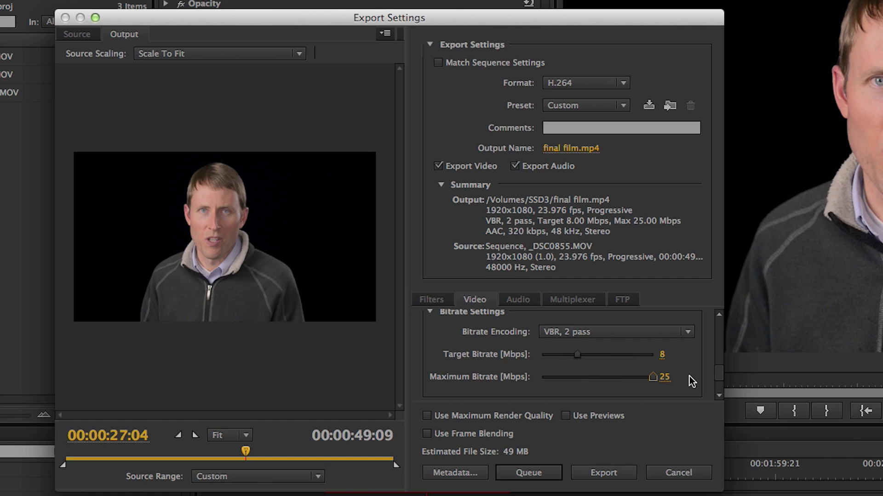
pyautogui.scroll(1, 703, 376)
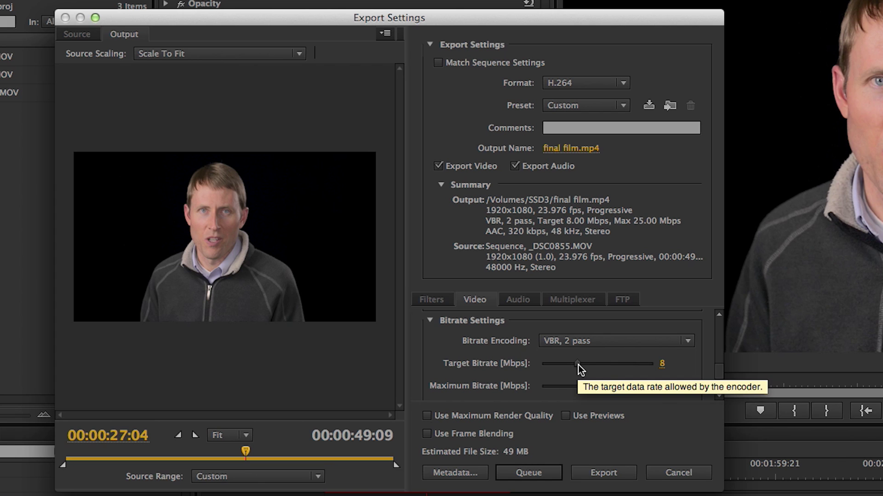
pyautogui.click(662, 364)
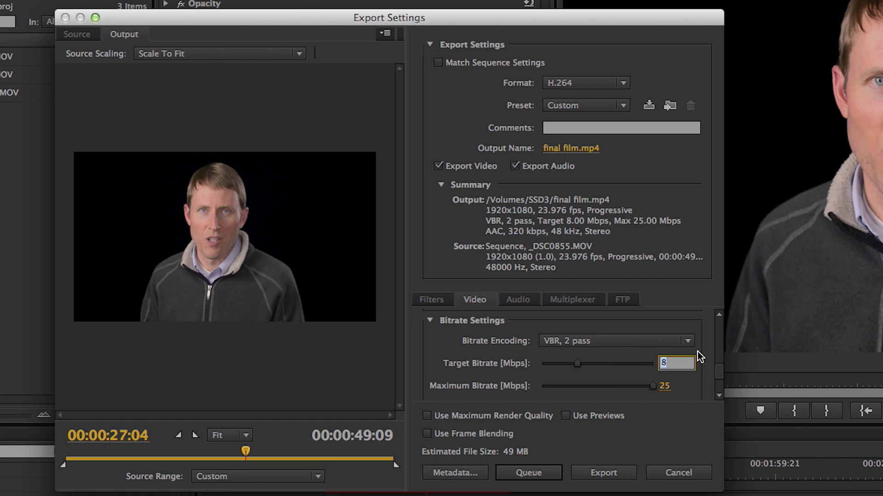
pyautogui.write('15')
pyautogui.press('Return')
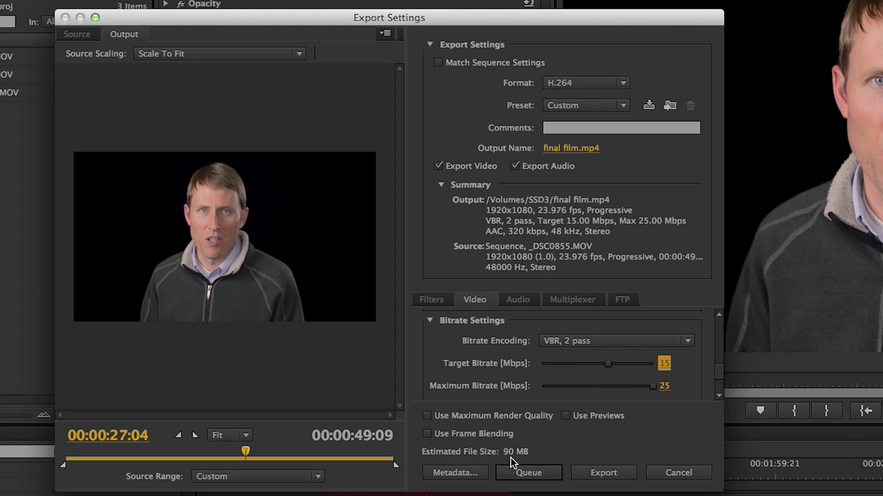
# Restore the target bitrate to 15 Mbps after it shifted, giving an estimated 90 MB.
pyautogui.click(552, 446)
pyautogui.moveTo(616, 367); pyautogui.dragTo(680, 370)
pyautogui.click(664, 364)
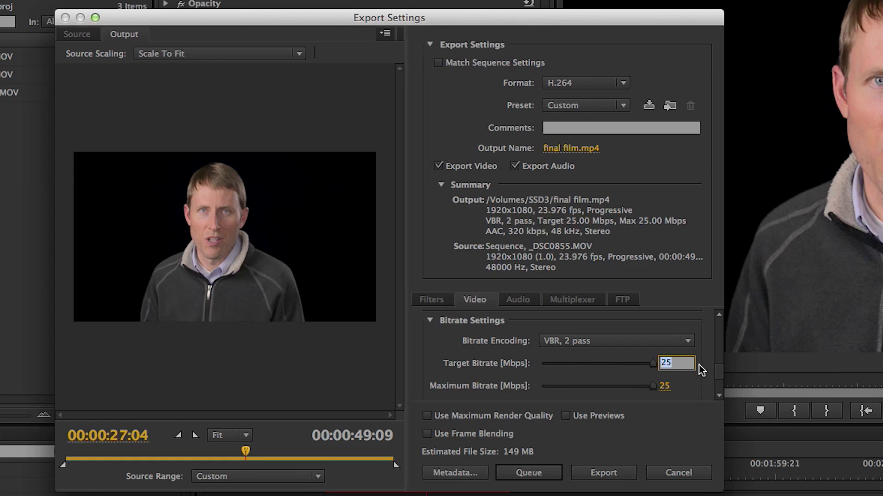
pyautogui.write('15')
pyautogui.press('Return')
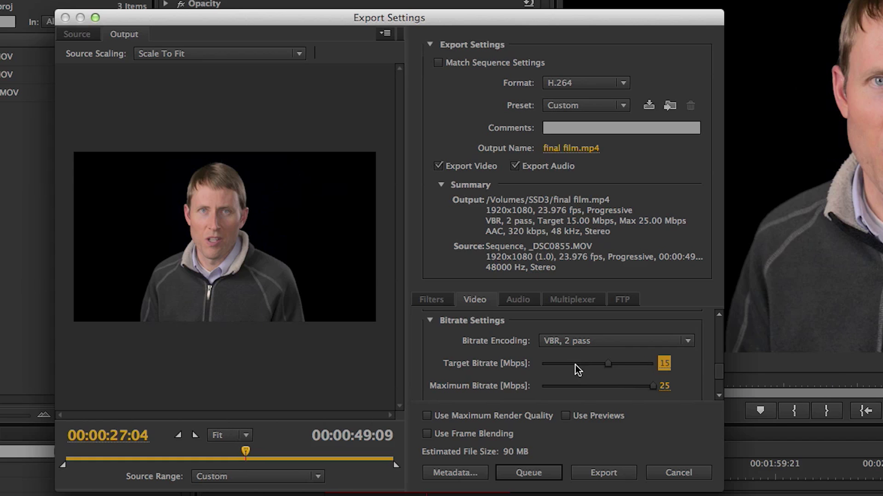
pyautogui.moveTo(720, 374); pyautogui.dragTo(715, 319)
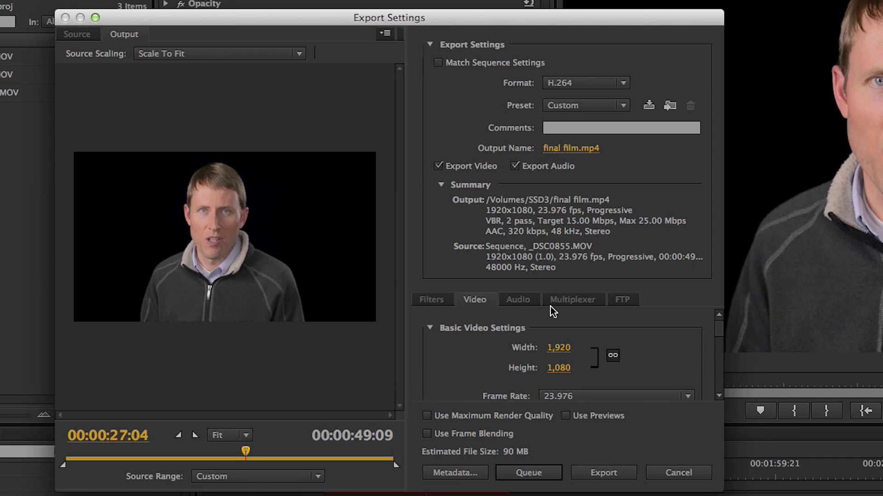
# Confirm the audio export stays at AAC 320 kbps, 48000 Hz stereo.
pyautogui.click(517, 301)
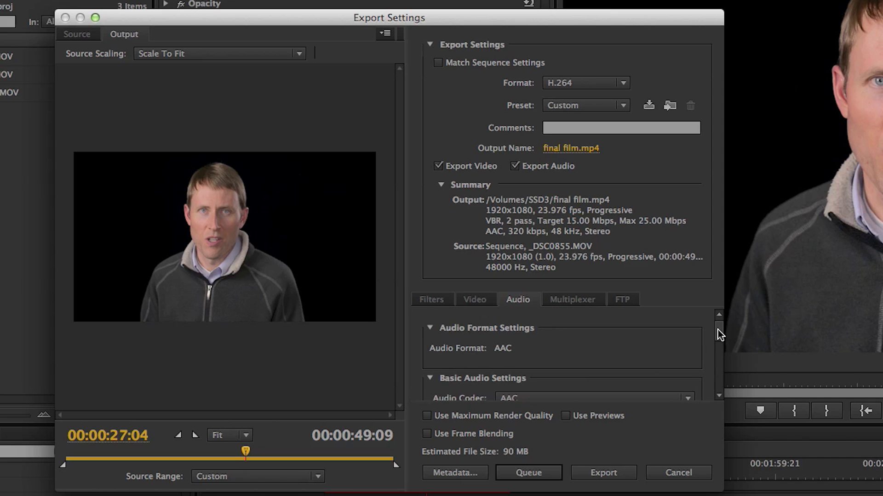
pyautogui.moveTo(718, 330)
pyautogui.mouseDown()
pyautogui.moveTo(717, 363)
pyautogui.moveTo(720, 343)
pyautogui.mouseUp()
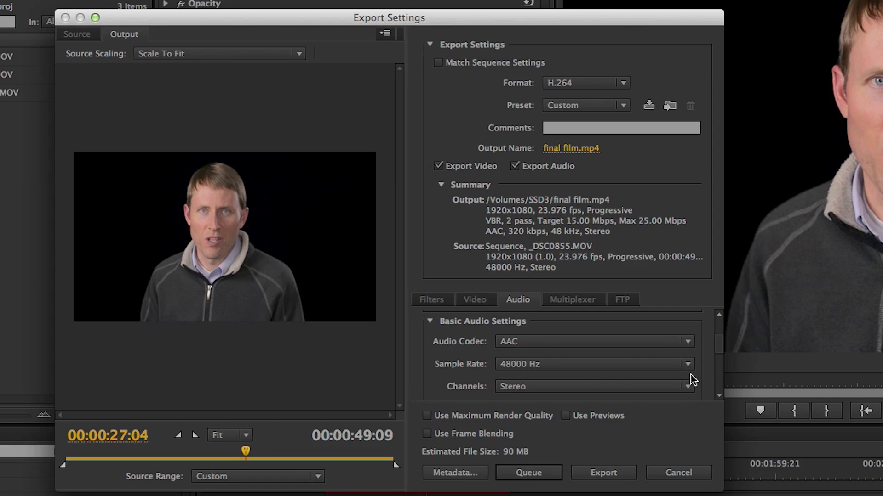
pyautogui.moveTo(714, 343); pyautogui.dragTo(711, 376)
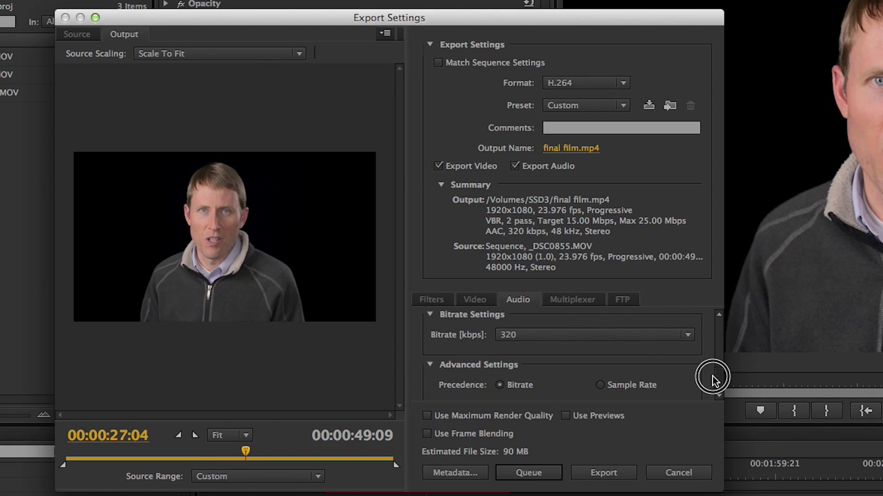
pyautogui.click(689, 337)
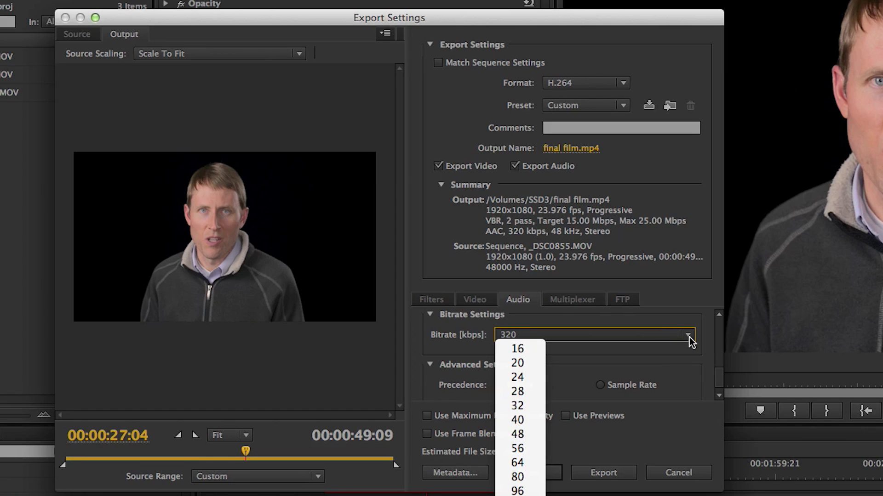
pyautogui.click(689, 337)
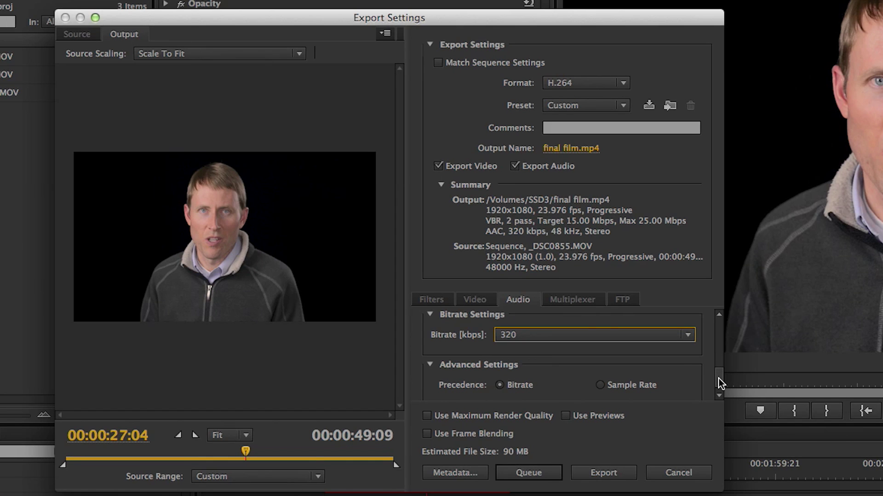
# Turn on Use Maximum Render Quality for the export.
pyautogui.moveTo(718, 379); pyautogui.dragTo(719, 385)
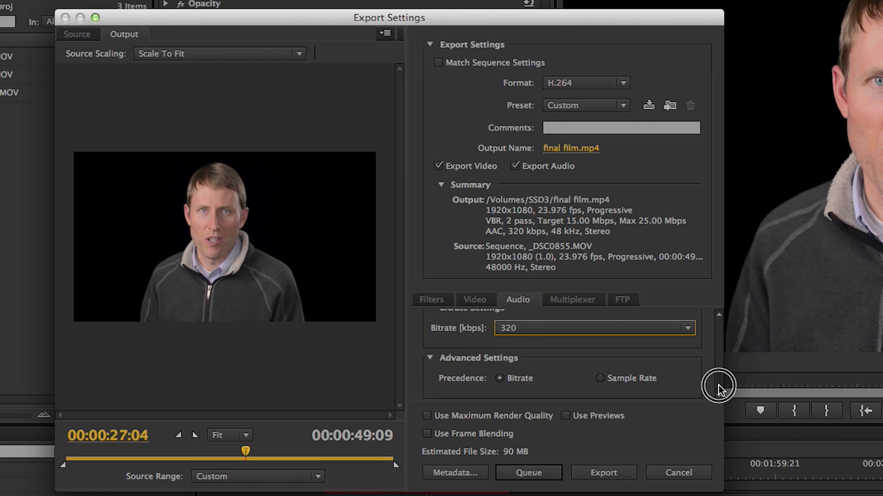
pyautogui.moveTo(719, 385); pyautogui.dragTo(720, 309)
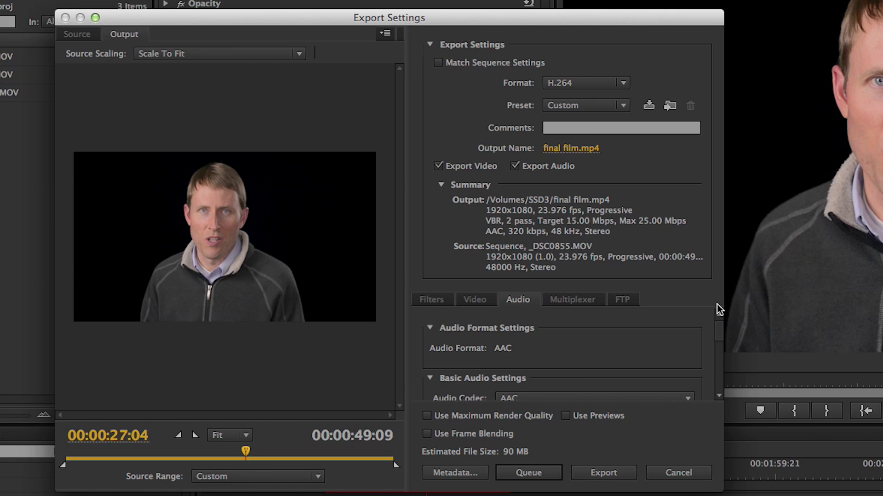
pyautogui.click(426, 417)
# Queue the final film.mp4 export in Media Encoder and start encoding.
pyautogui.click(530, 473)
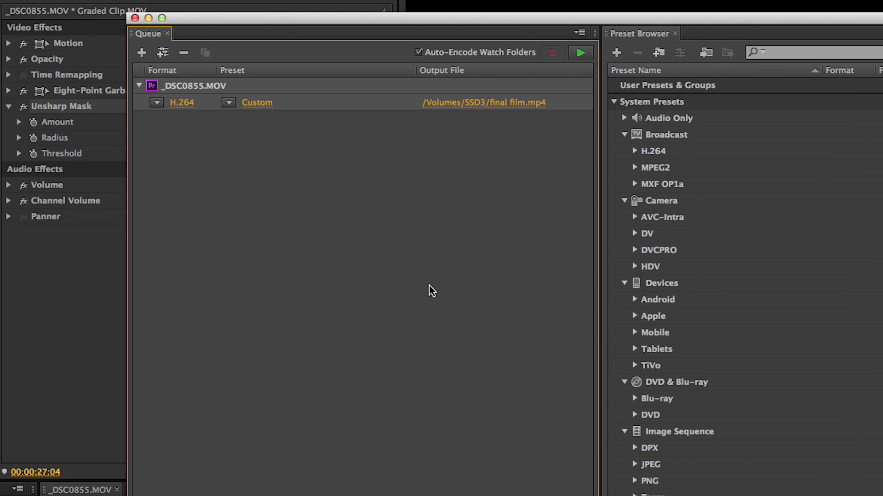
pyautogui.click(581, 53)
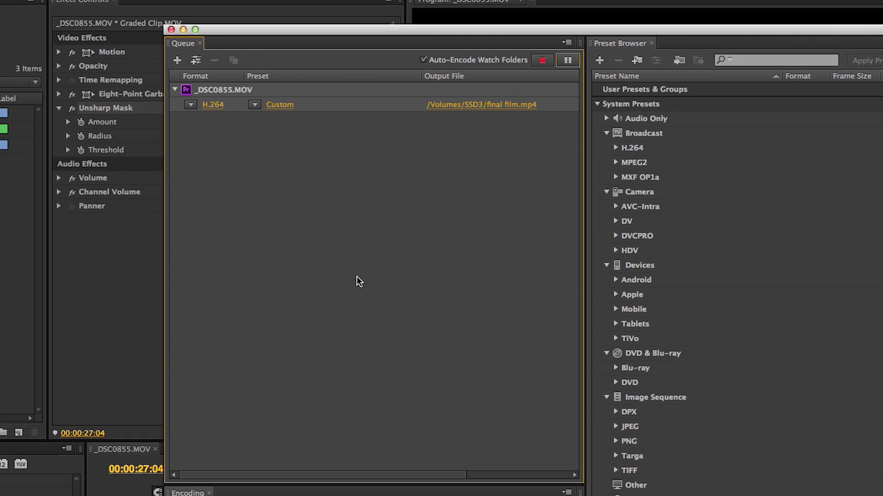